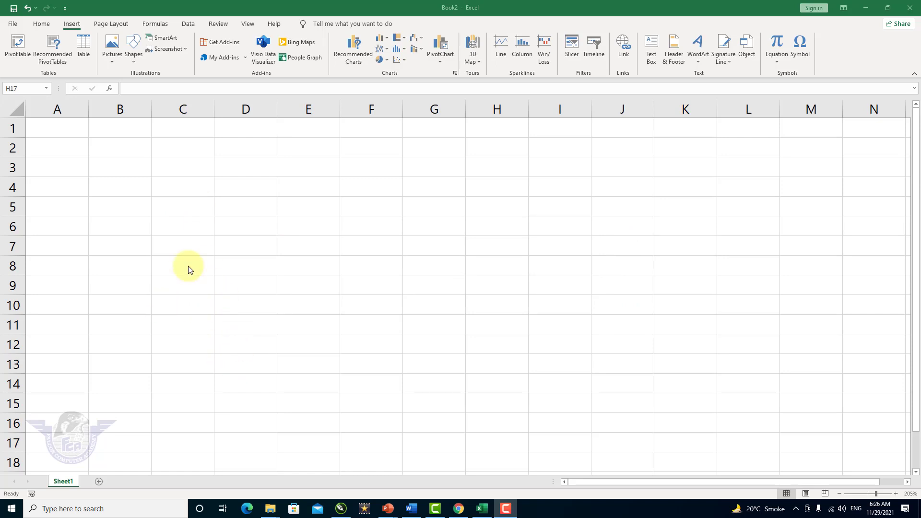
Enter the headers Date, Item Name, Qty and Rate in A1:D1 and fit column B's width to its header
left_click(60, 129)
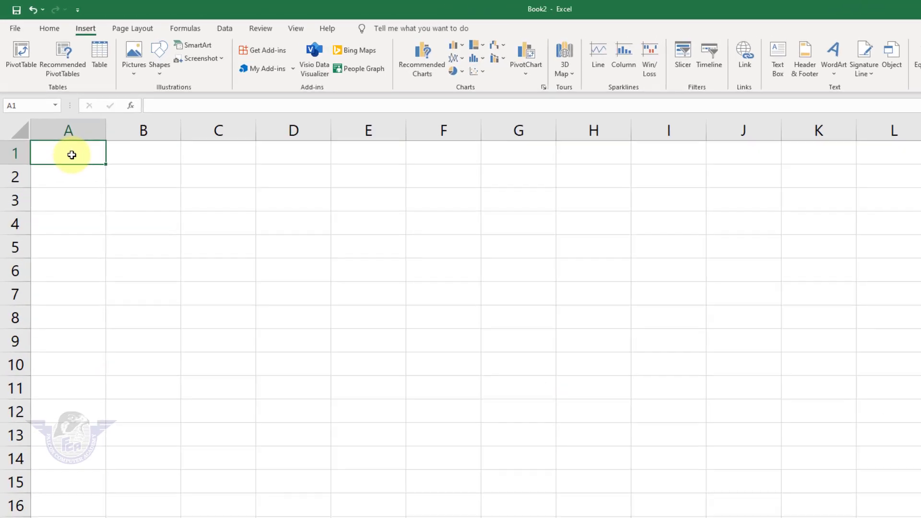
type("Date")
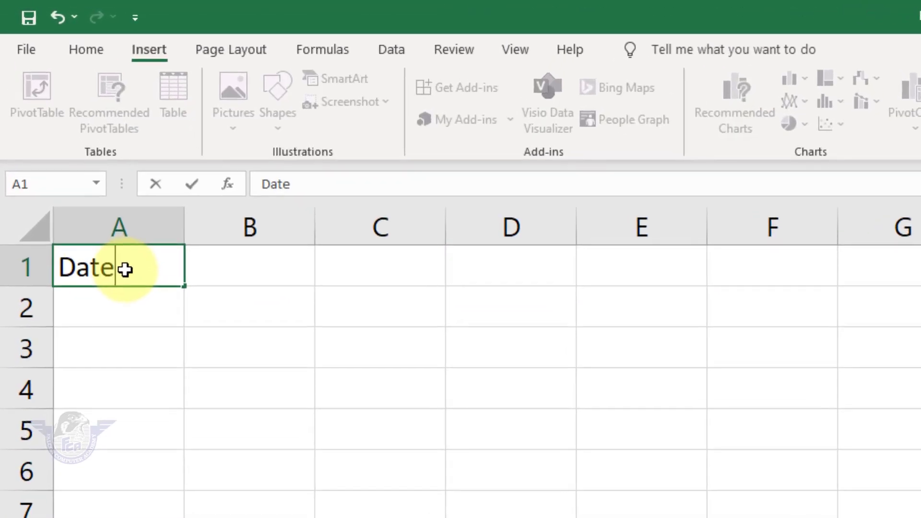
key("Tab")
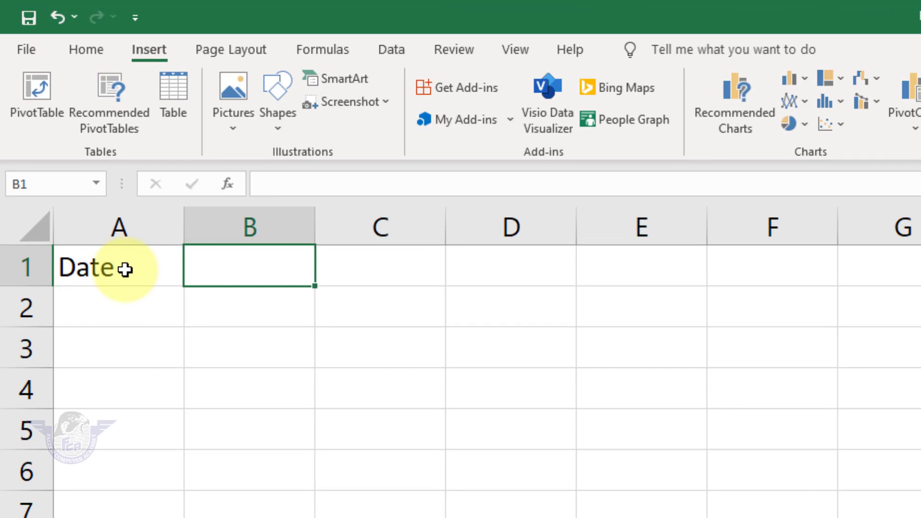
type("Item Name")
key("Tab")
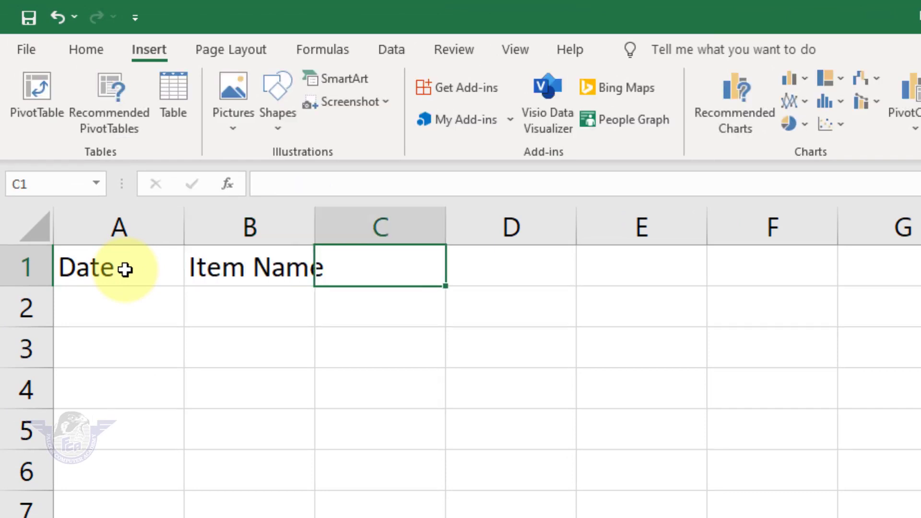
type("Qty")
key("Tab")
type("R")
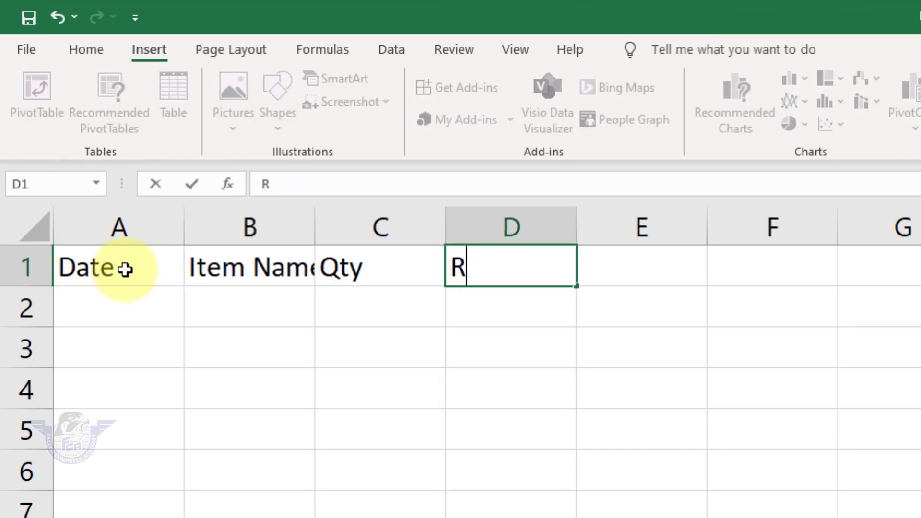
type("ate")
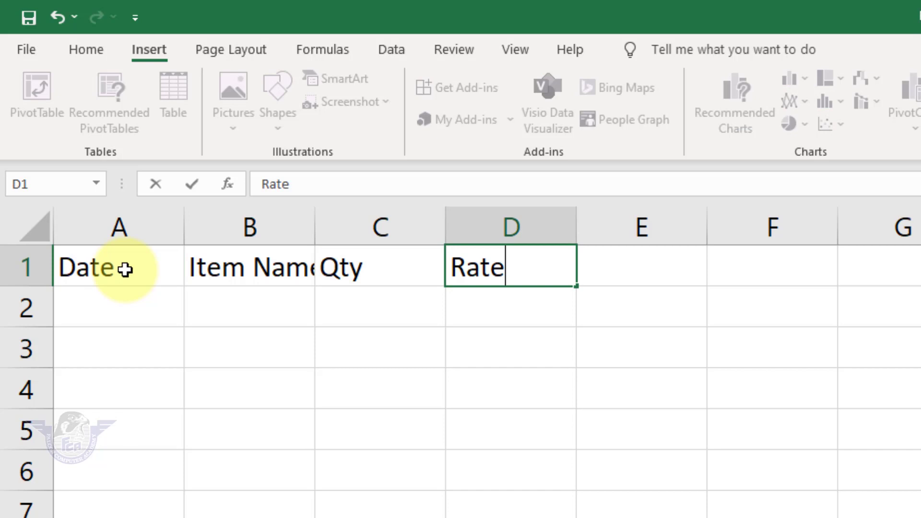
left_click(422, 335)
double_click(314, 220)
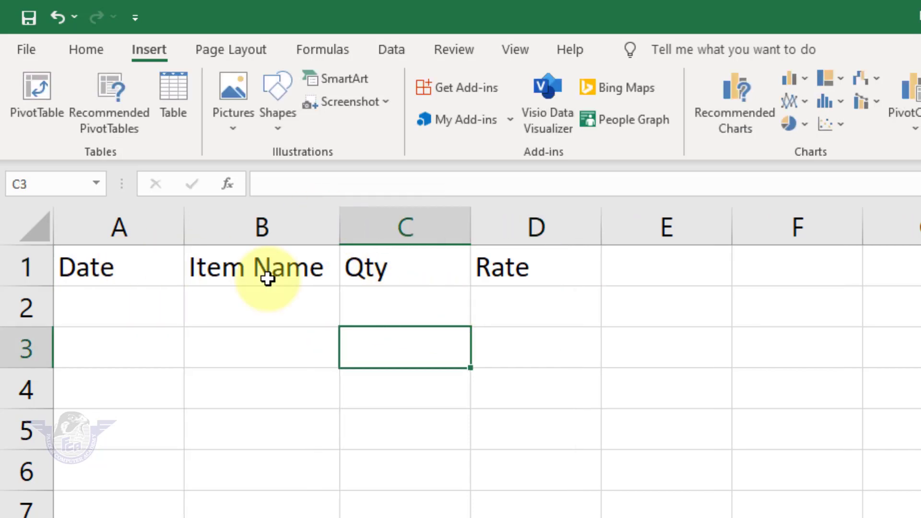
Find "date picker" in the Office Add-ins store, add Mini Calendar and Date Picker to the sheet, and shrink its frame around the calendar
left_click(122, 311)
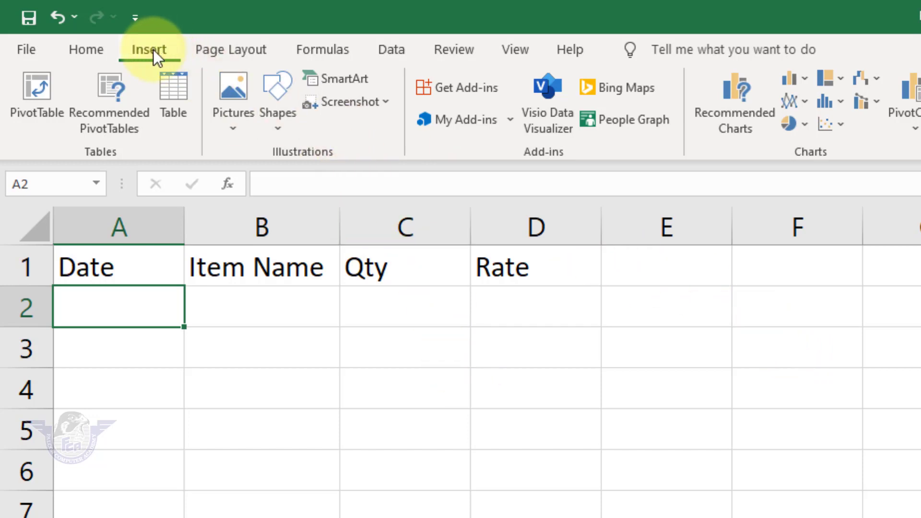
left_click(475, 96)
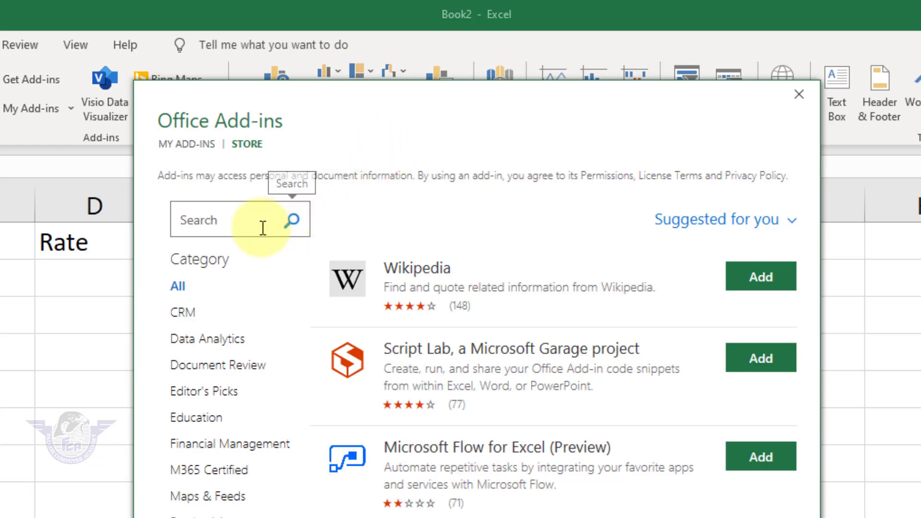
left_click(243, 221)
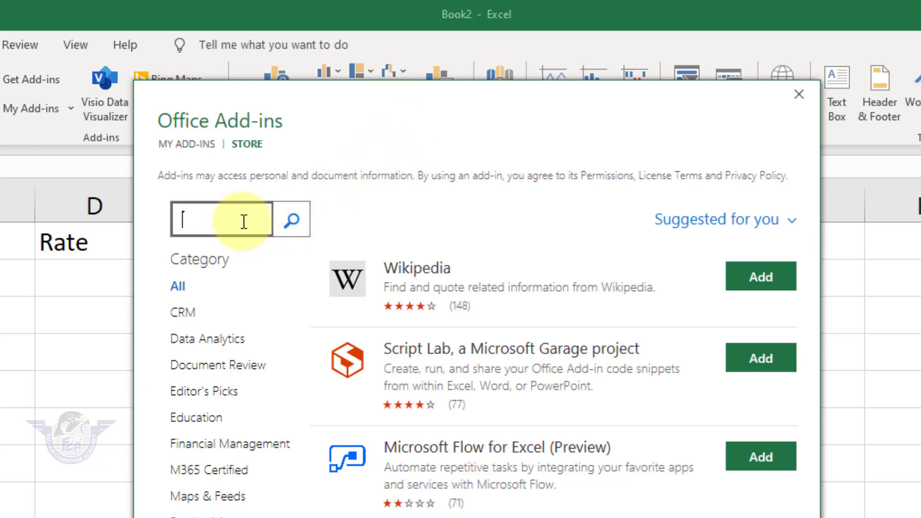
type("date picker")
left_click(290, 220)
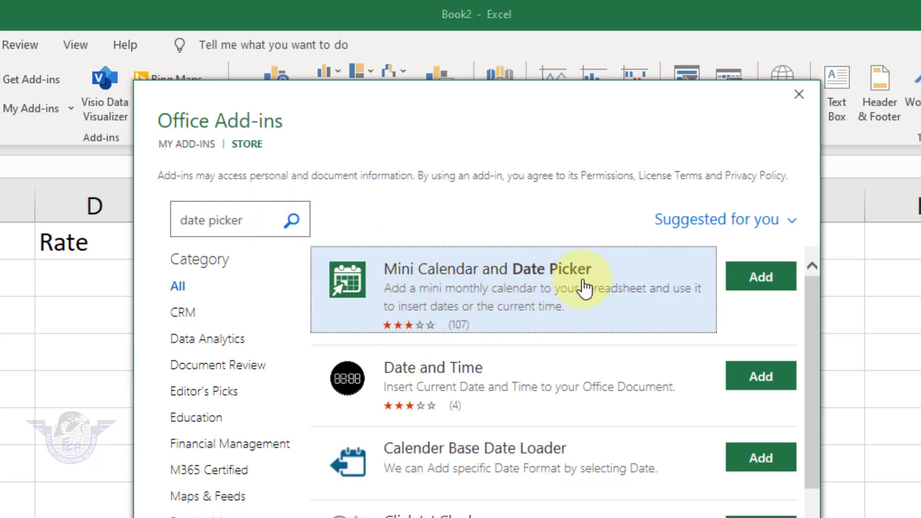
left_click(762, 287)
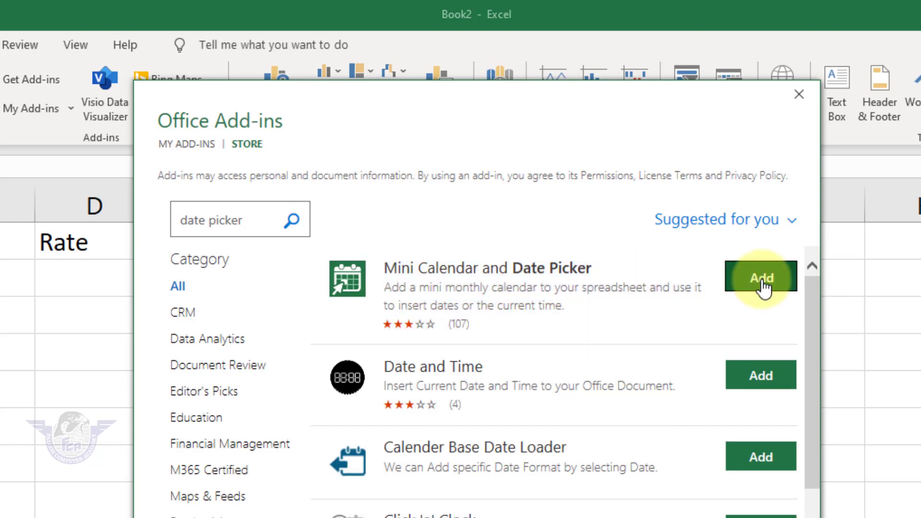
left_click(678, 410)
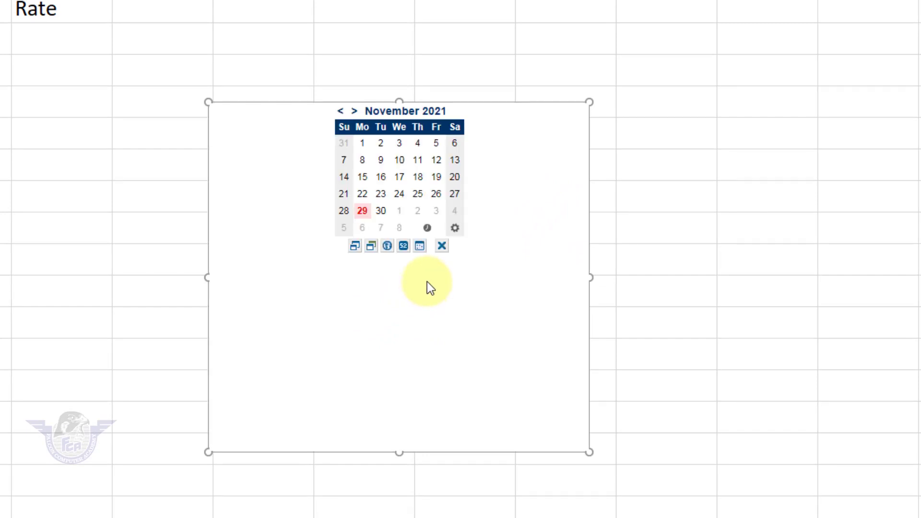
left_click_drag(589, 451, 508, 297)
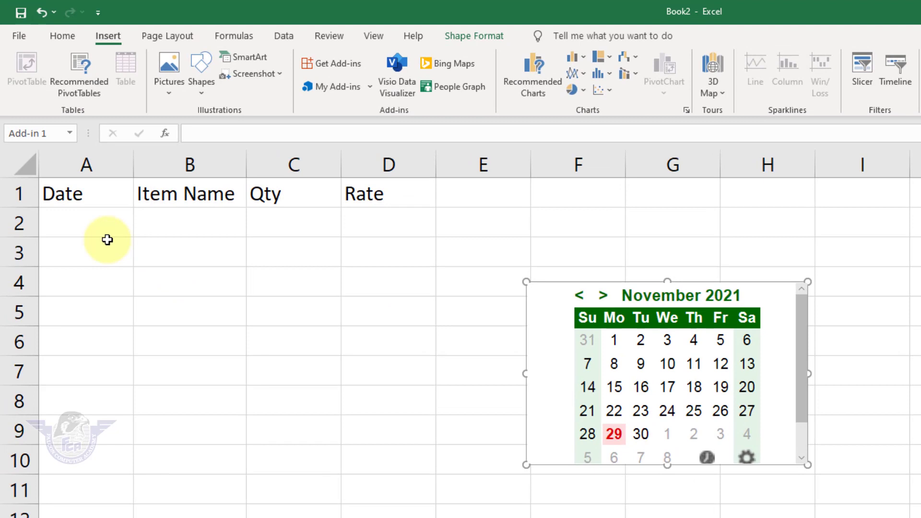
Insert the date 11/29/2021 into A2 from the calendar and fit column A's width to the date
left_click(91, 229)
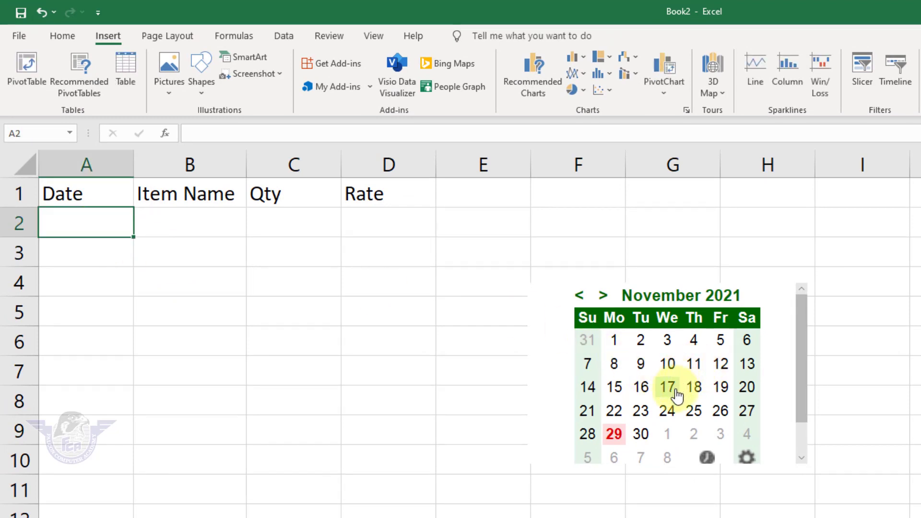
left_click(614, 434)
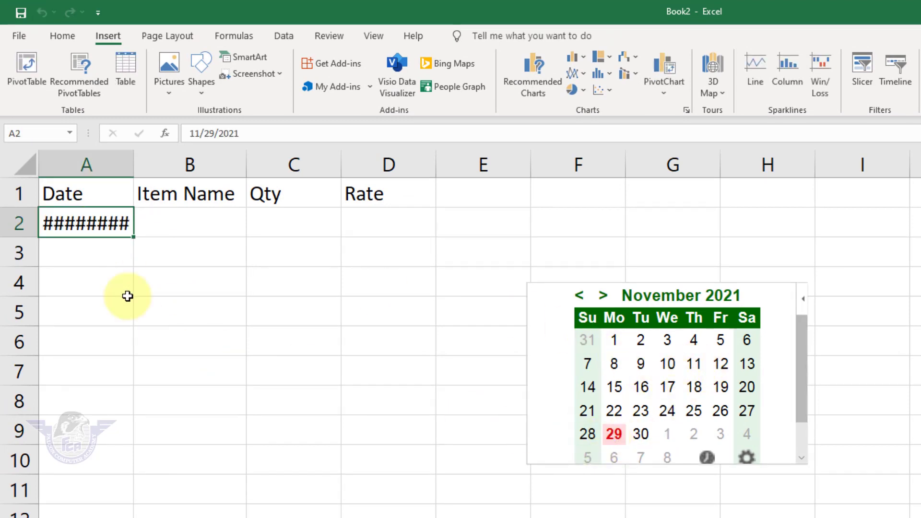
left_click(116, 255)
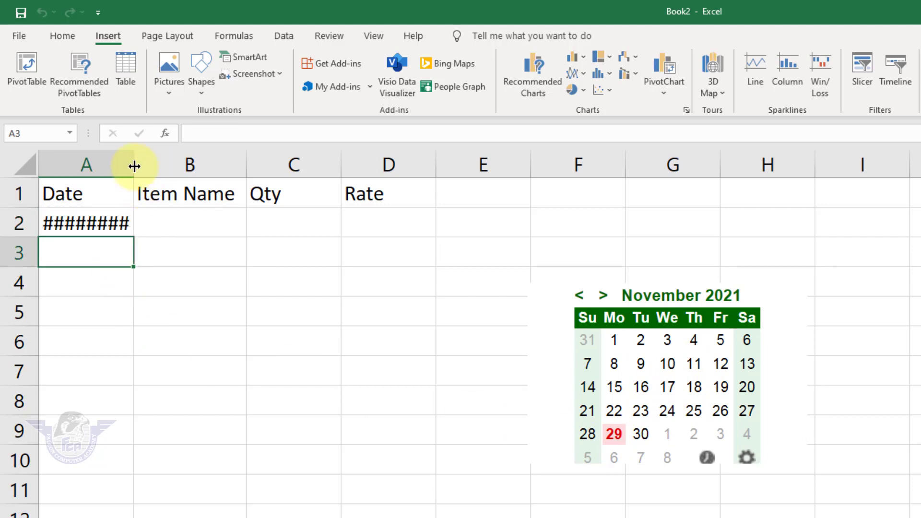
double_click(135, 166)
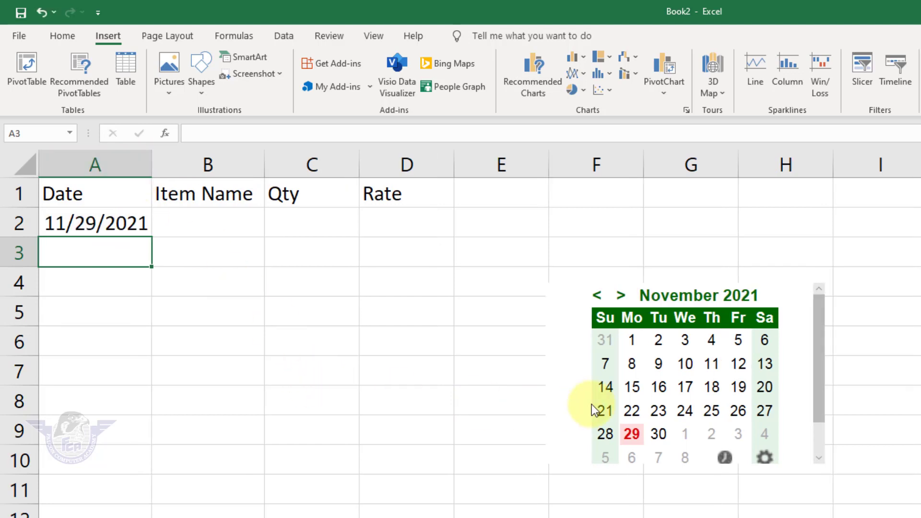
Use the calendar to insert 11/17/2021 in A3, 11/10/2021 in A5, and 11/3/2021 in both A7 and A10
left_click(696, 395)
left_click(95, 322)
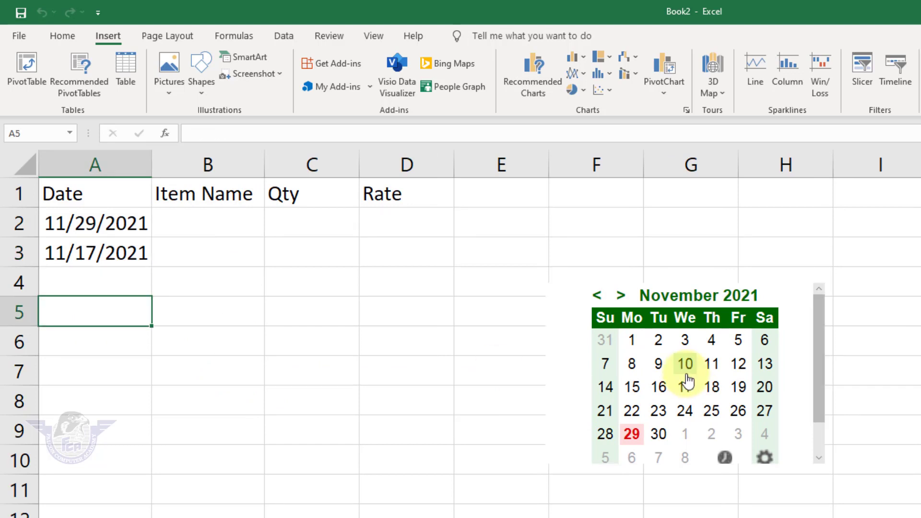
left_click(689, 373)
left_click(77, 379)
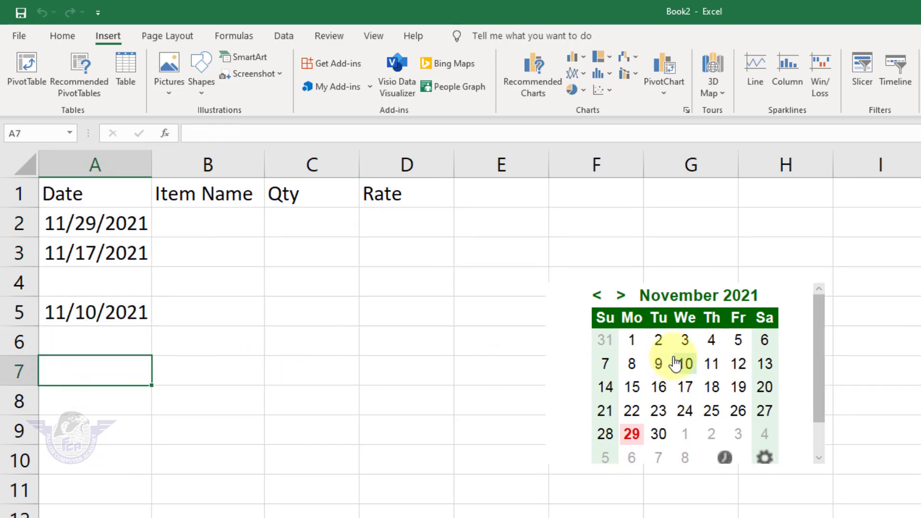
left_click(686, 349)
left_click(91, 460)
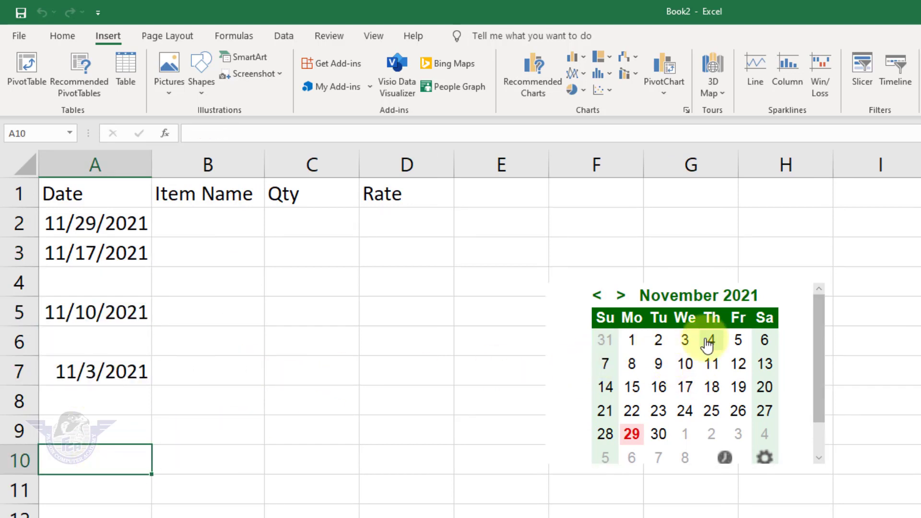
left_click(687, 343)
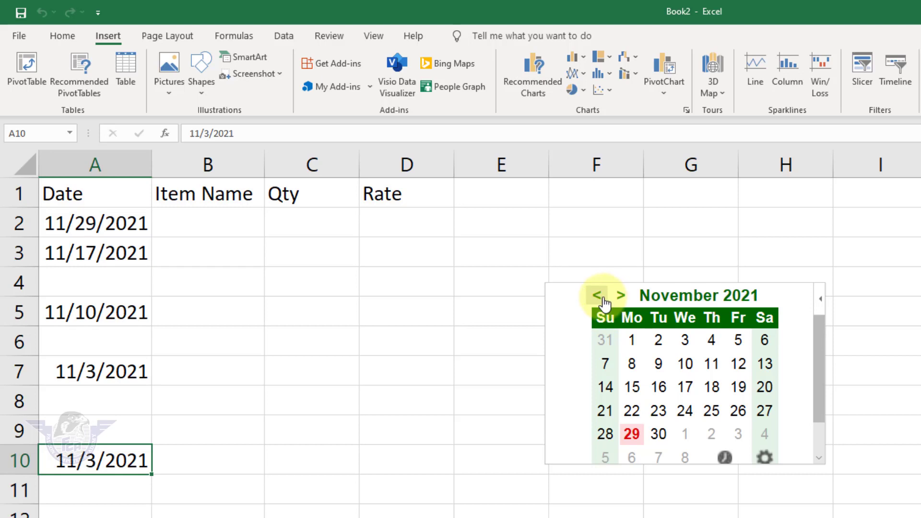
Browse the calendar back to July 2021 and forward again to November 2021, finishing with cell A12 selected
left_click(598, 295)
left_click(598, 295)
left_click(598, 296)
left_click(598, 295)
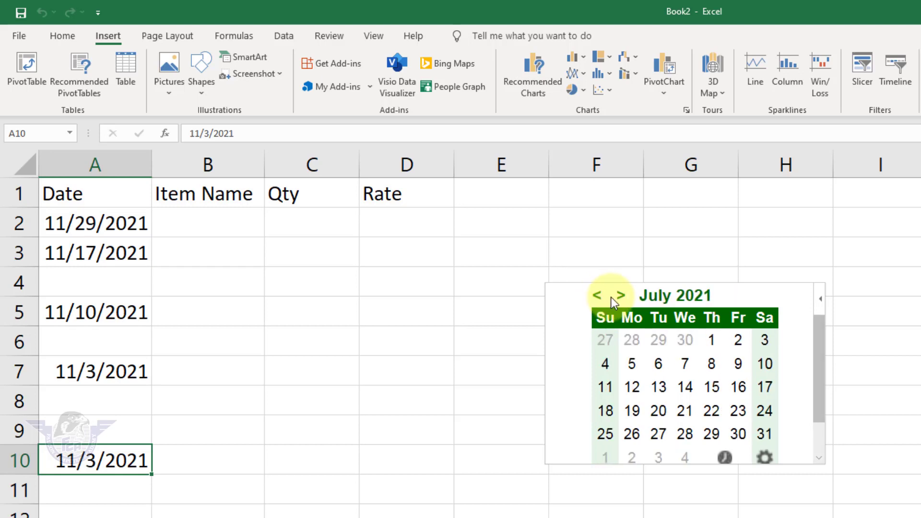
left_click(621, 295)
left_click(620, 295)
left_click(620, 296)
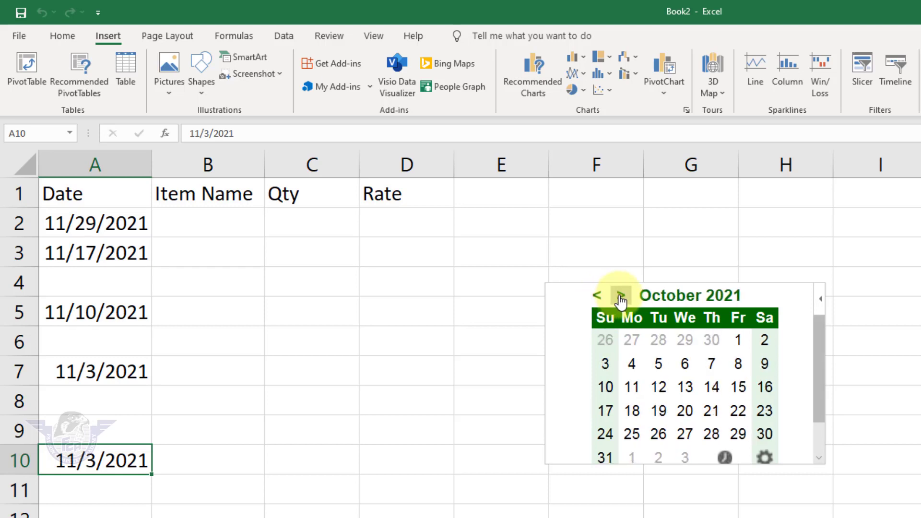
left_click(621, 295)
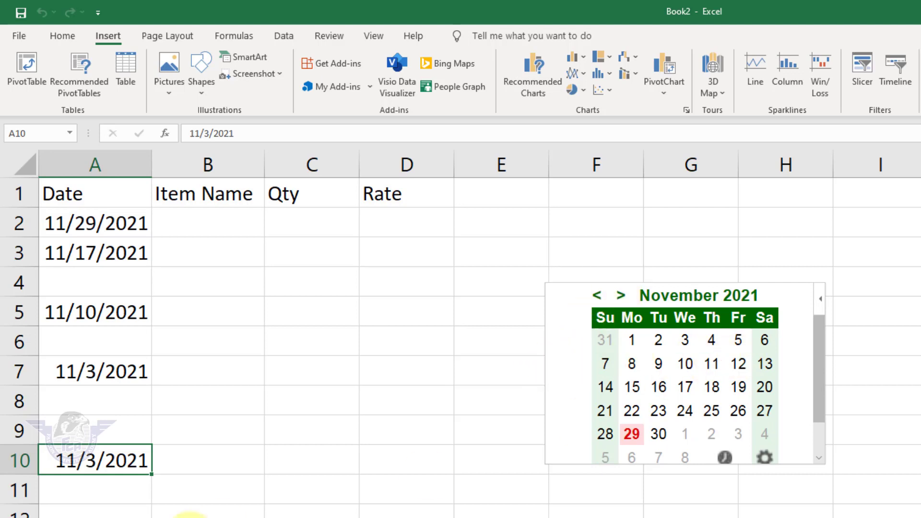
left_click(96, 512)
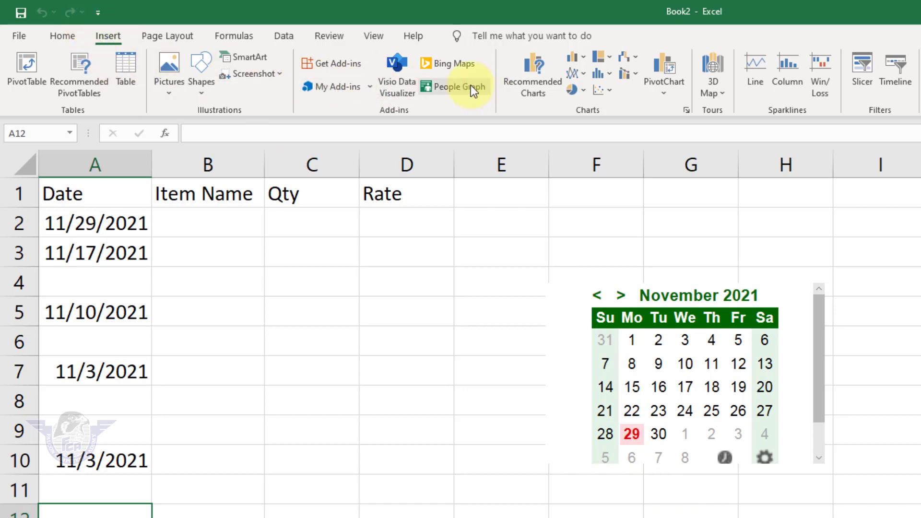
View the removal option for Mini Calendar and Date Picker among the installed add-ins, and close the dialog without removing it
left_click(342, 91)
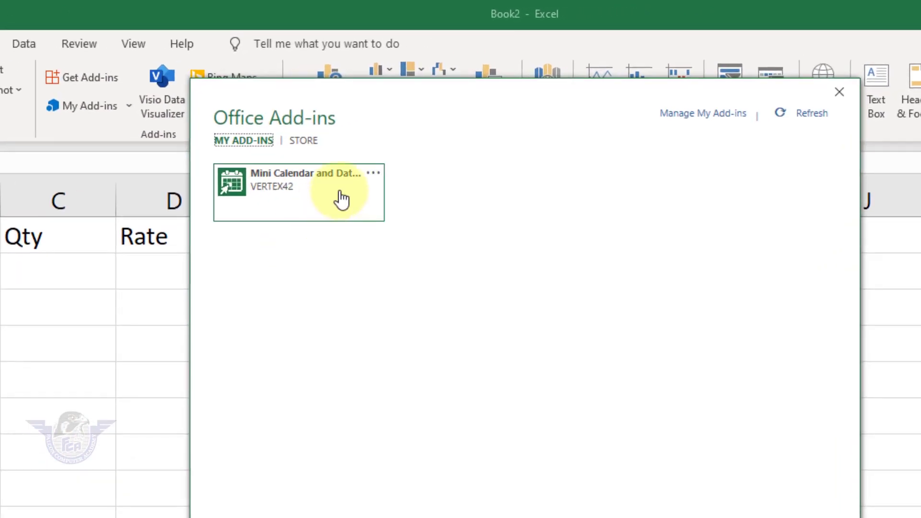
left_click(374, 174)
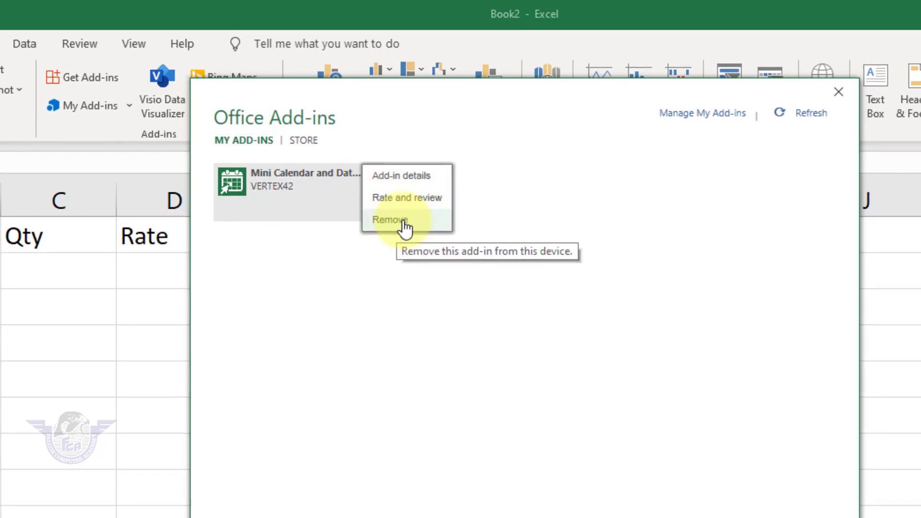
left_click(508, 274)
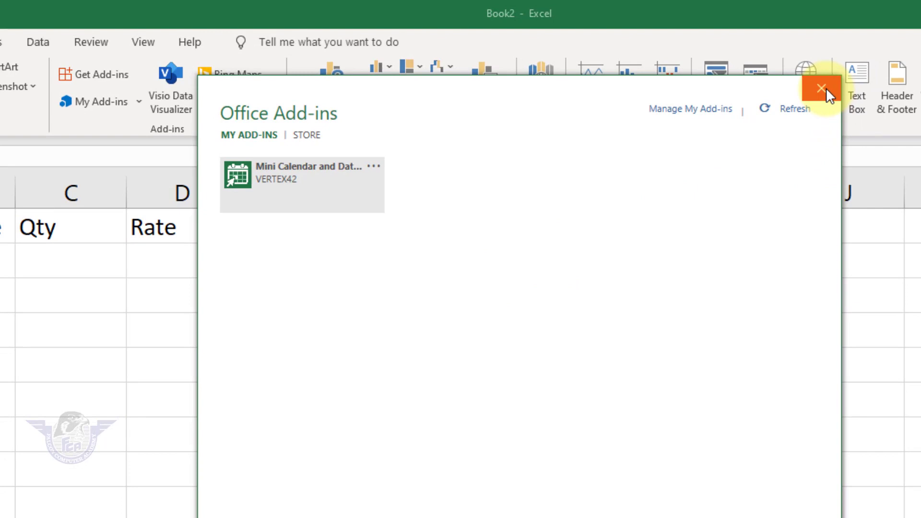
left_click(821, 89)
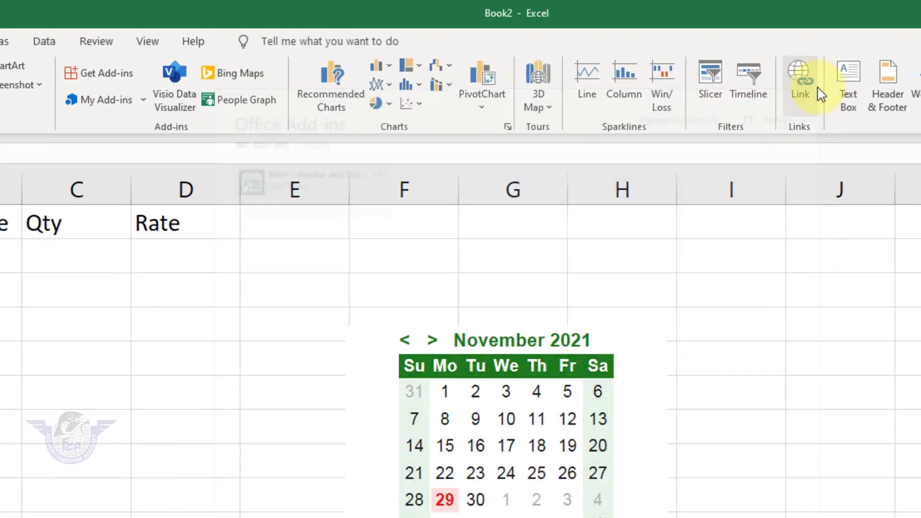